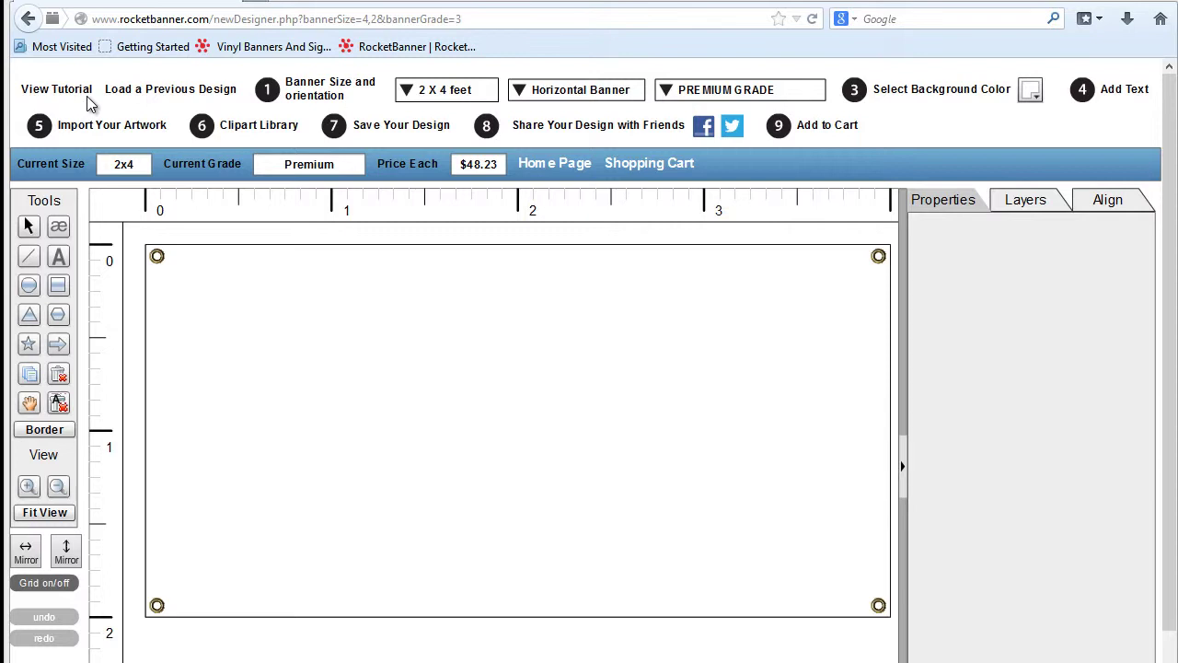
Return to the 2x4 banner page, open the Banner Templates gallery and scroll through its categories.
left_click(24, 22)
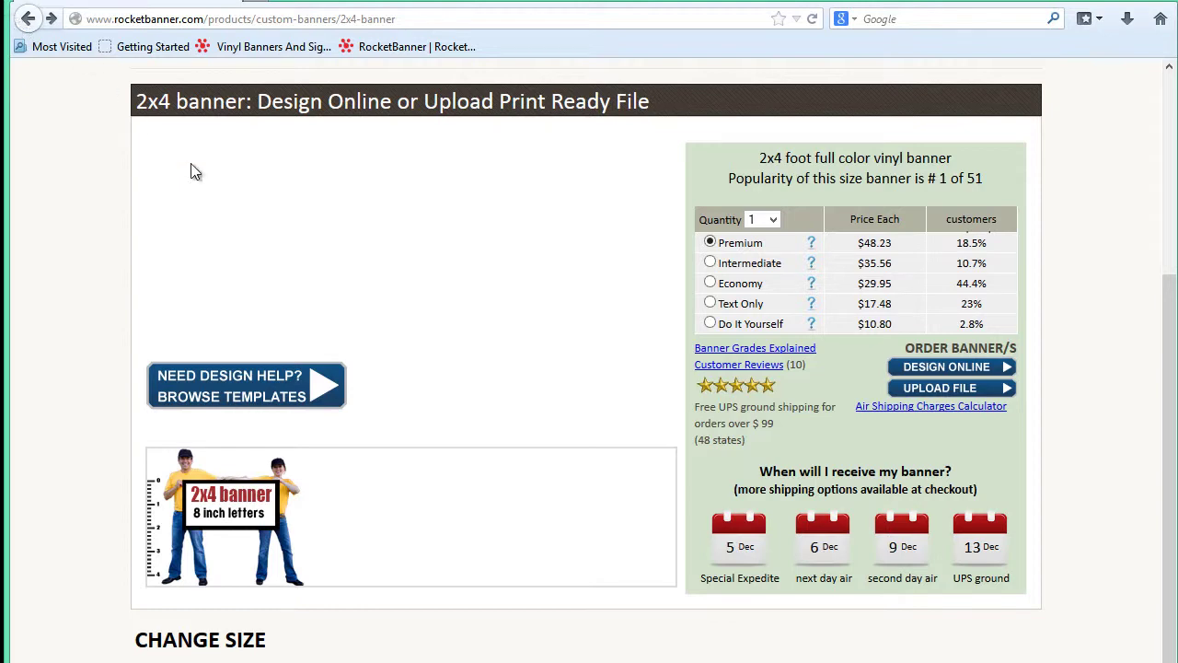
left_click(213, 405)
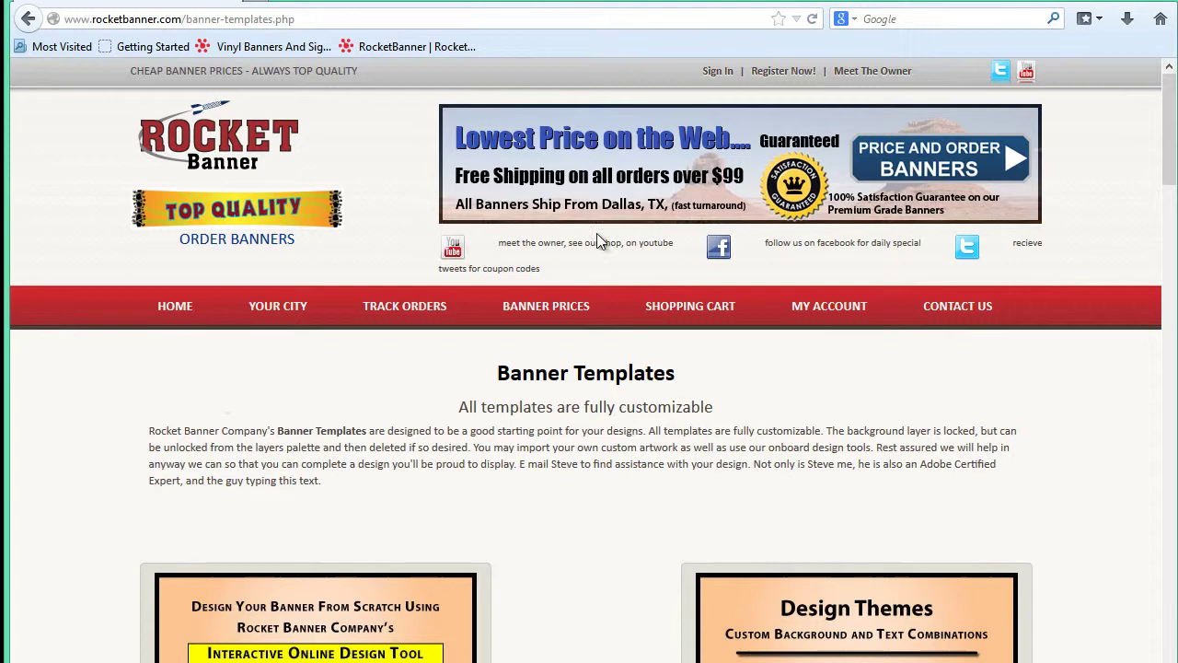
left_click_drag(1171, 138, 1157, 191)
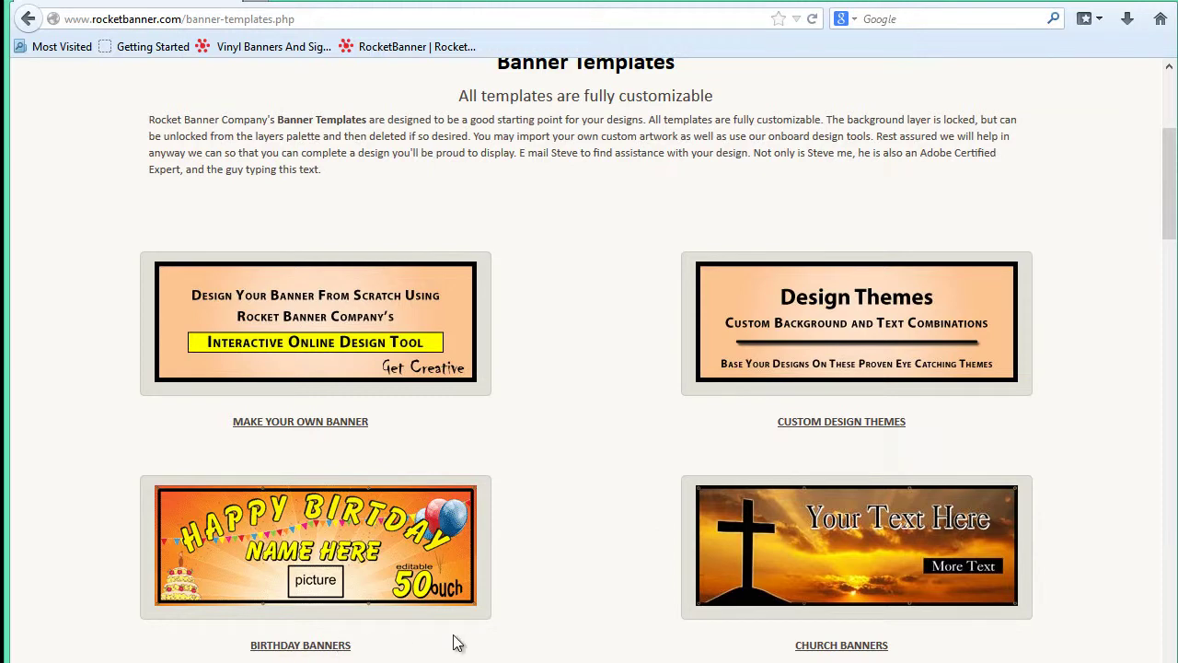
scroll(456, 639, "down", 3)
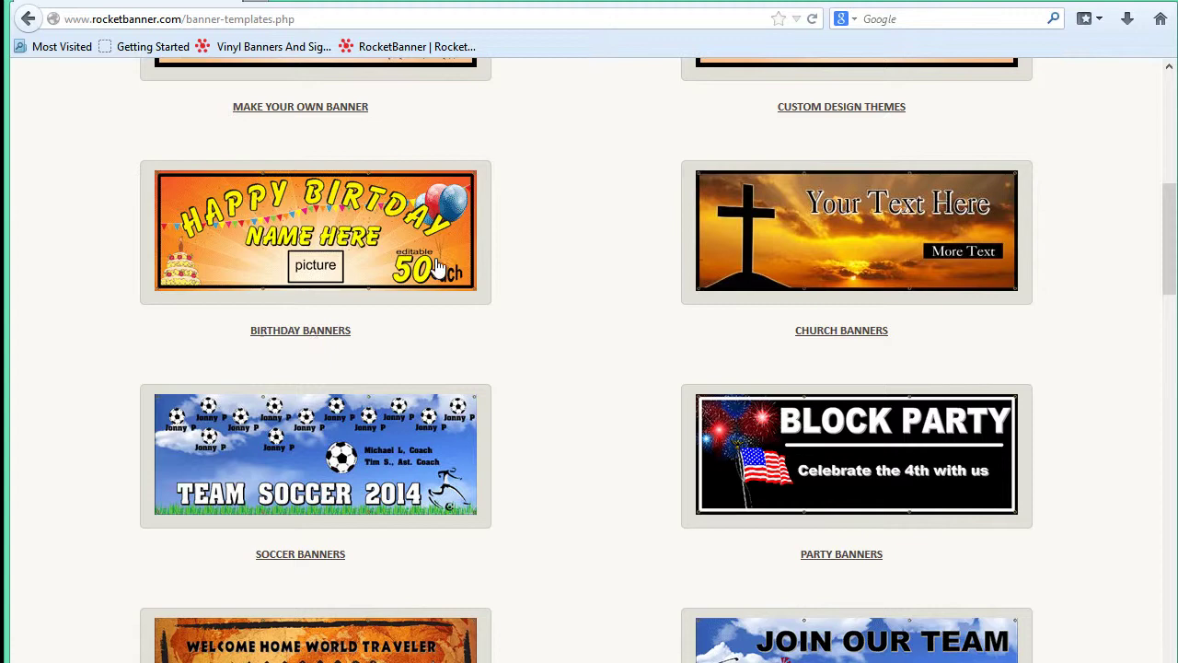
left_click(274, 333)
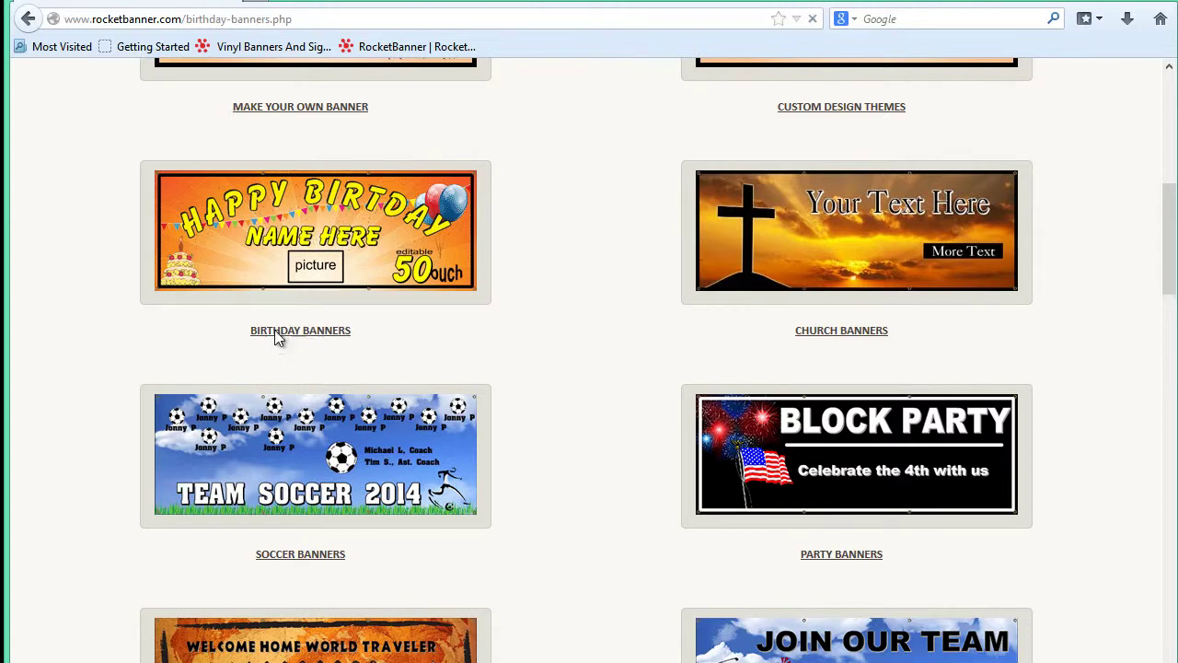
left_click_drag(1168, 238, 1171, 262)
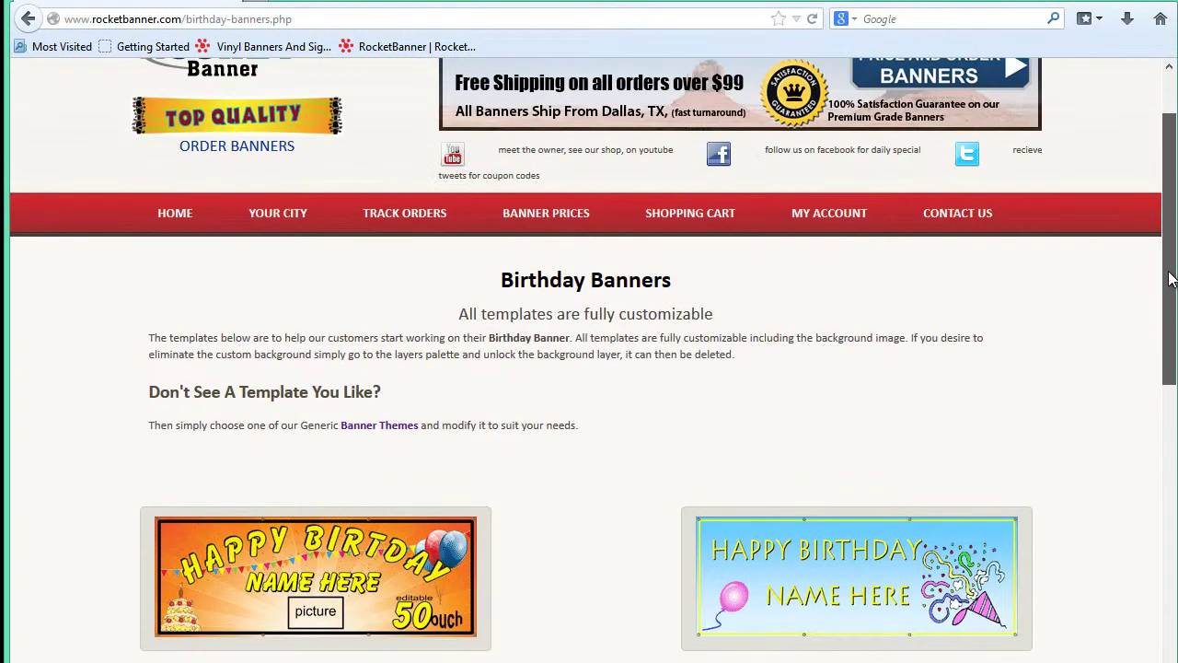
left_click(31, 22)
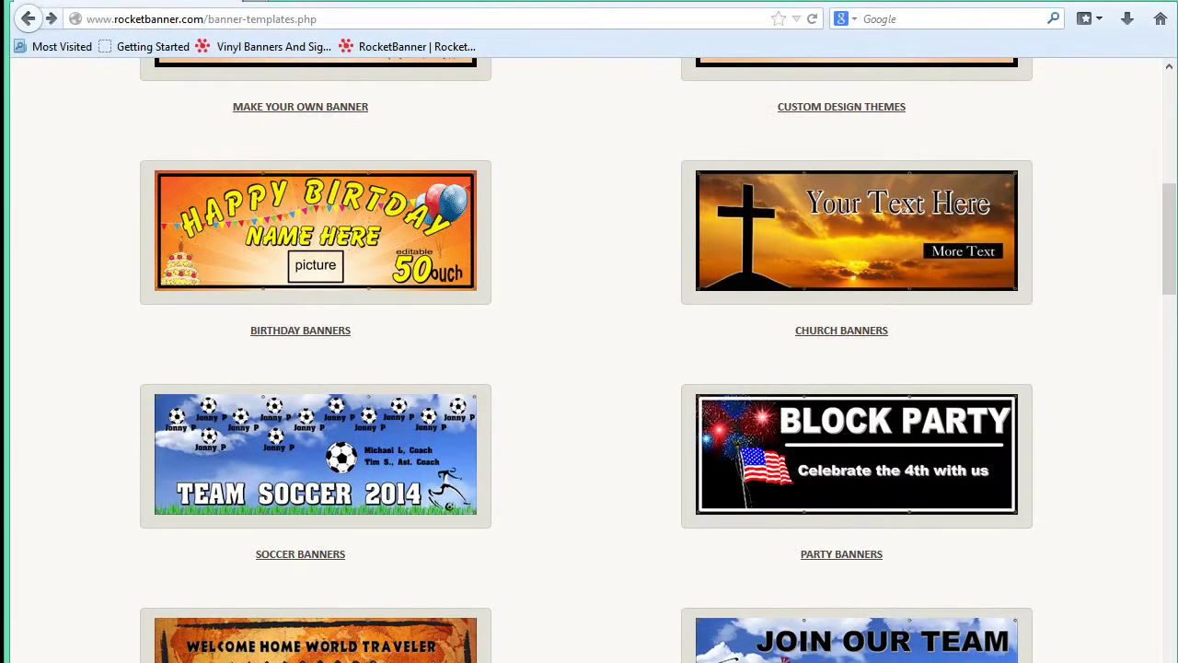
left_click_drag(1169, 265, 1168, 217)
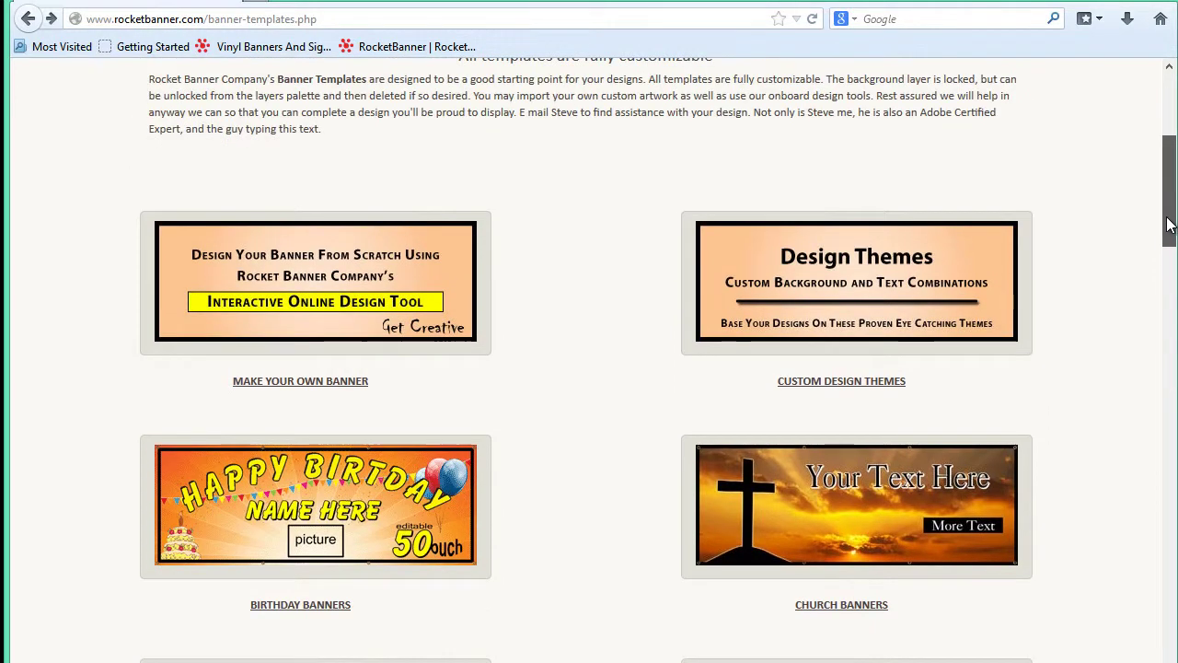
Open Custom Design Themes, load Banner Theme #4 and select the whole 3x8 banner.
left_click(854, 389)
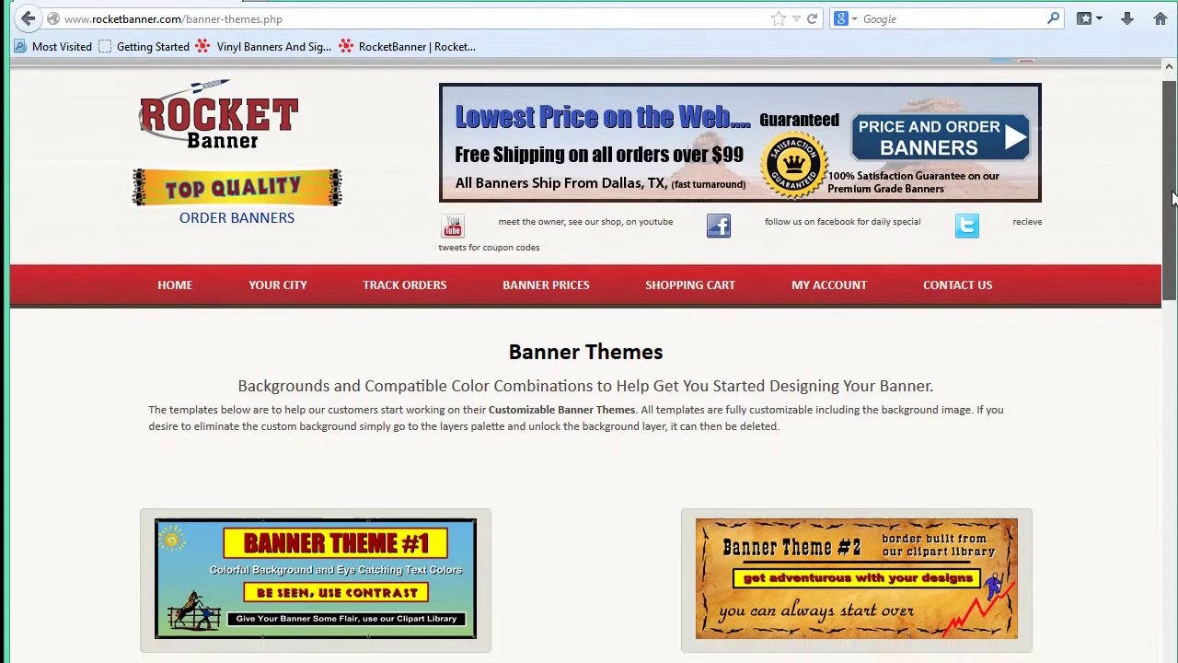
left_click_drag(1171, 175, 1174, 311)
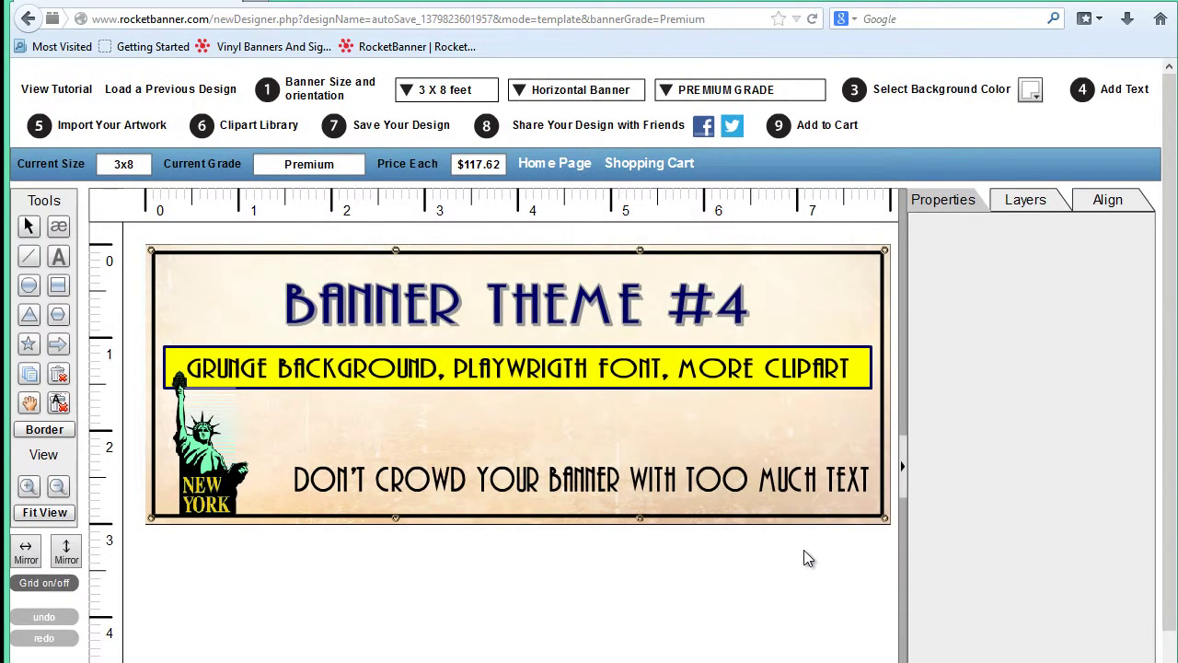
left_click(735, 415)
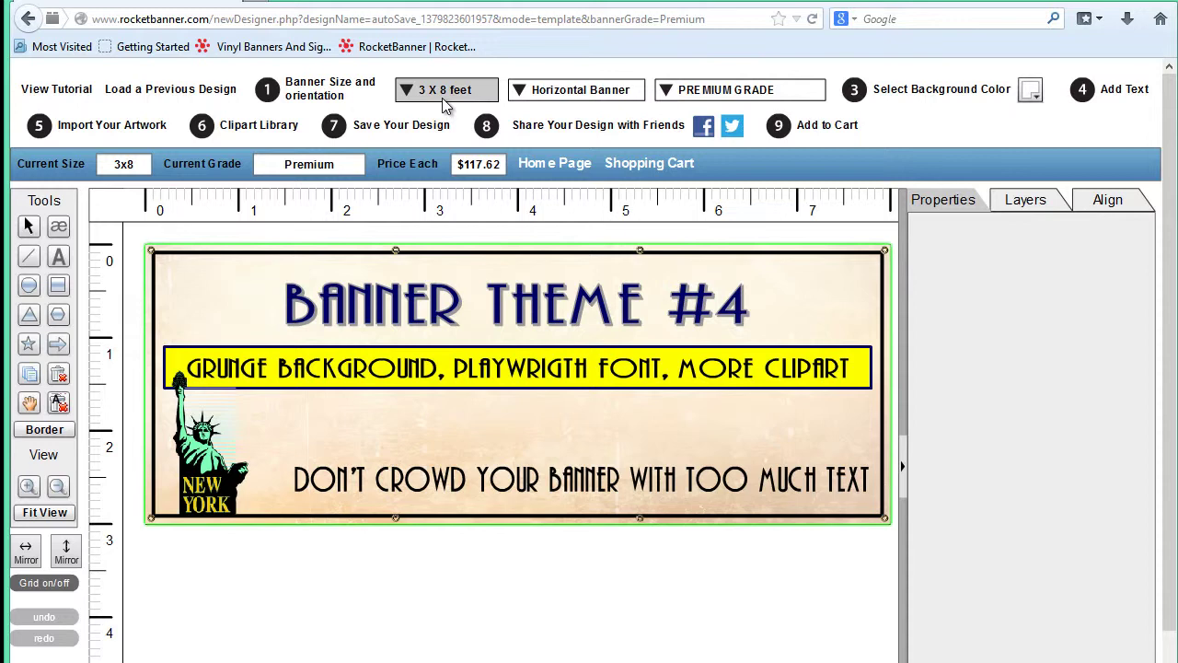
Change the banner size to 3x10 feet, then deselect and reselect the banner.
left_click(411, 96)
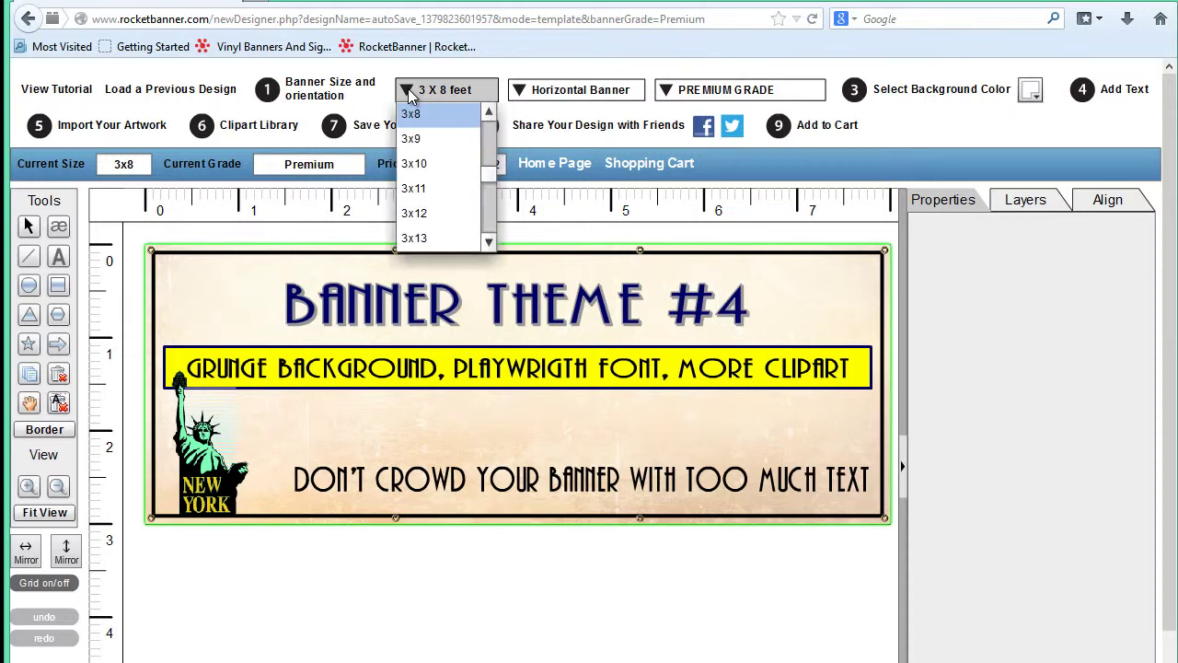
left_click(415, 164)
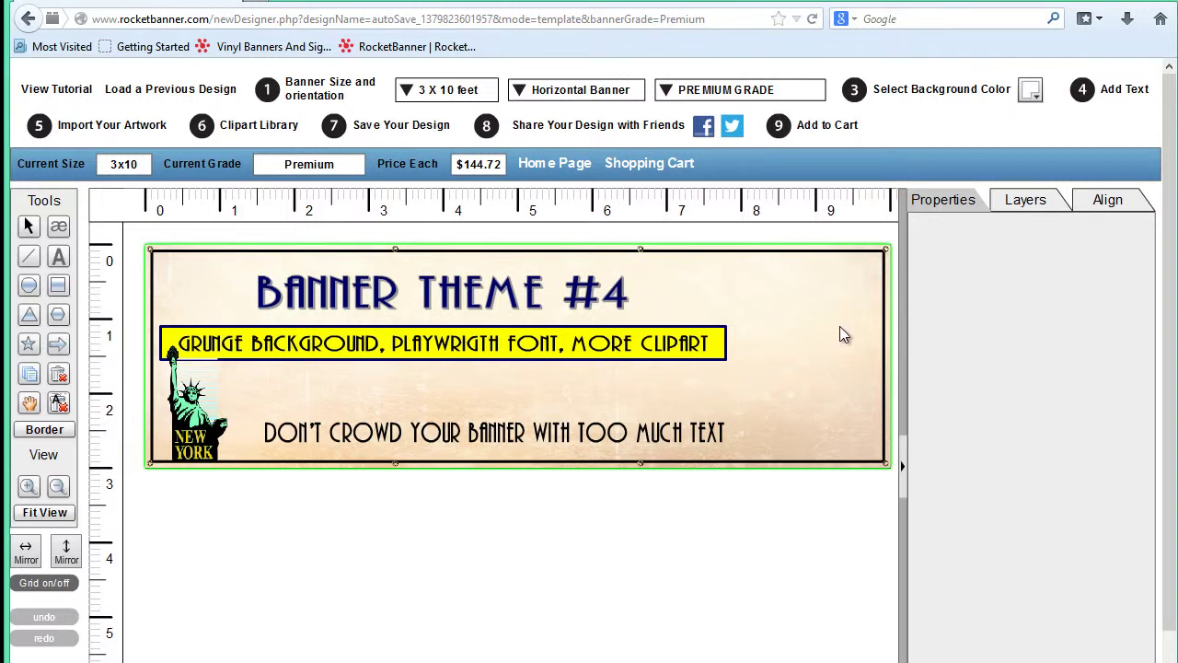
left_click(737, 522)
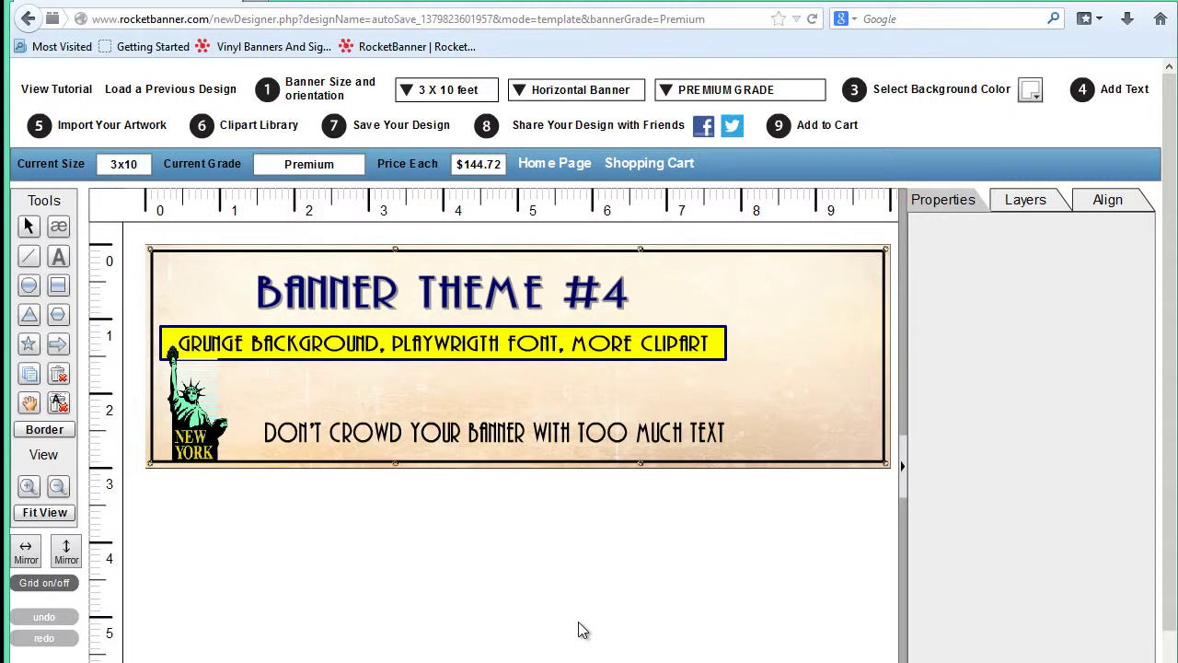
left_click(593, 249)
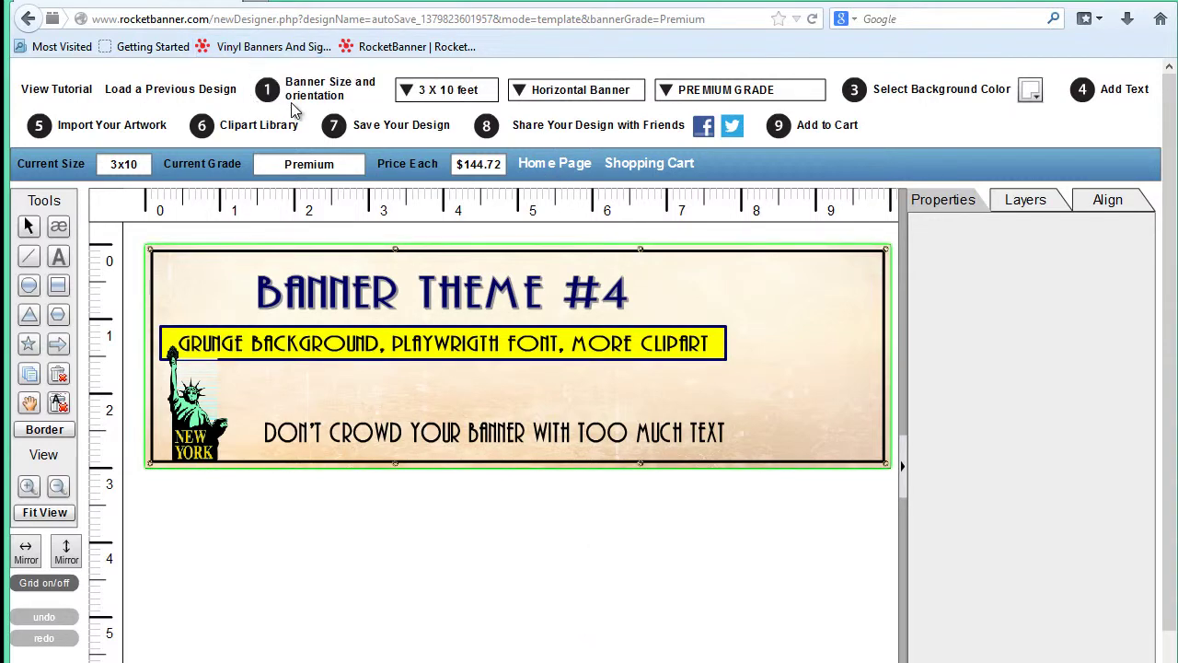
Begin saving the design by registering a new account with an e-mail address and password.
left_click(381, 133)
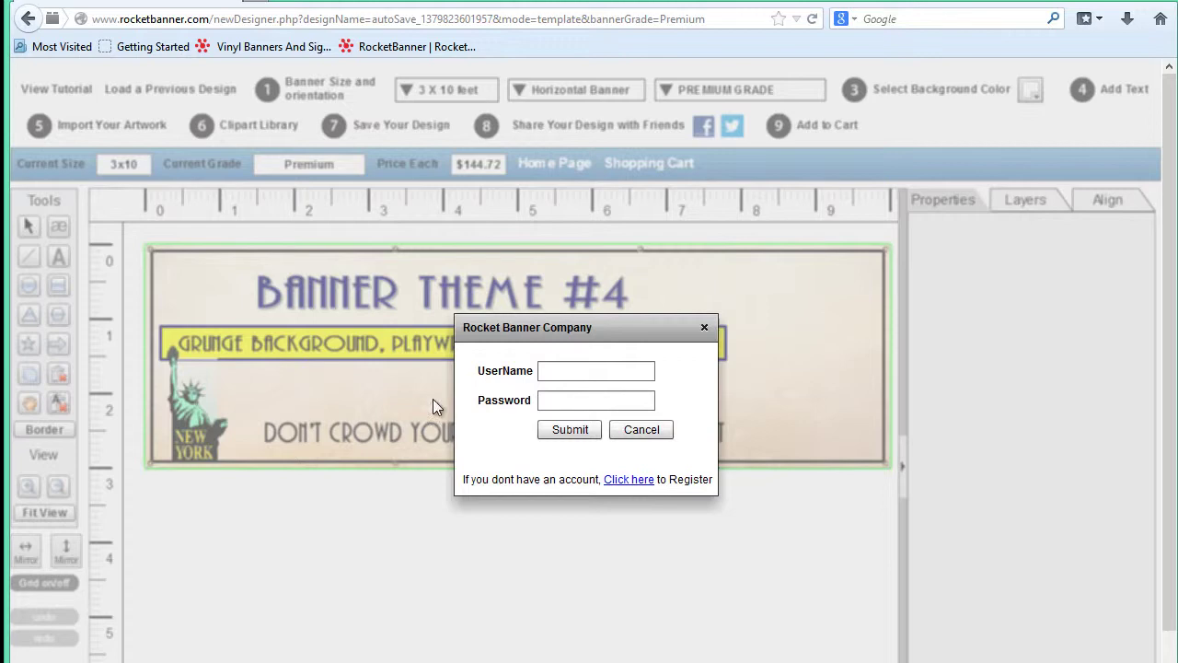
left_click(630, 484)
left_click(595, 370)
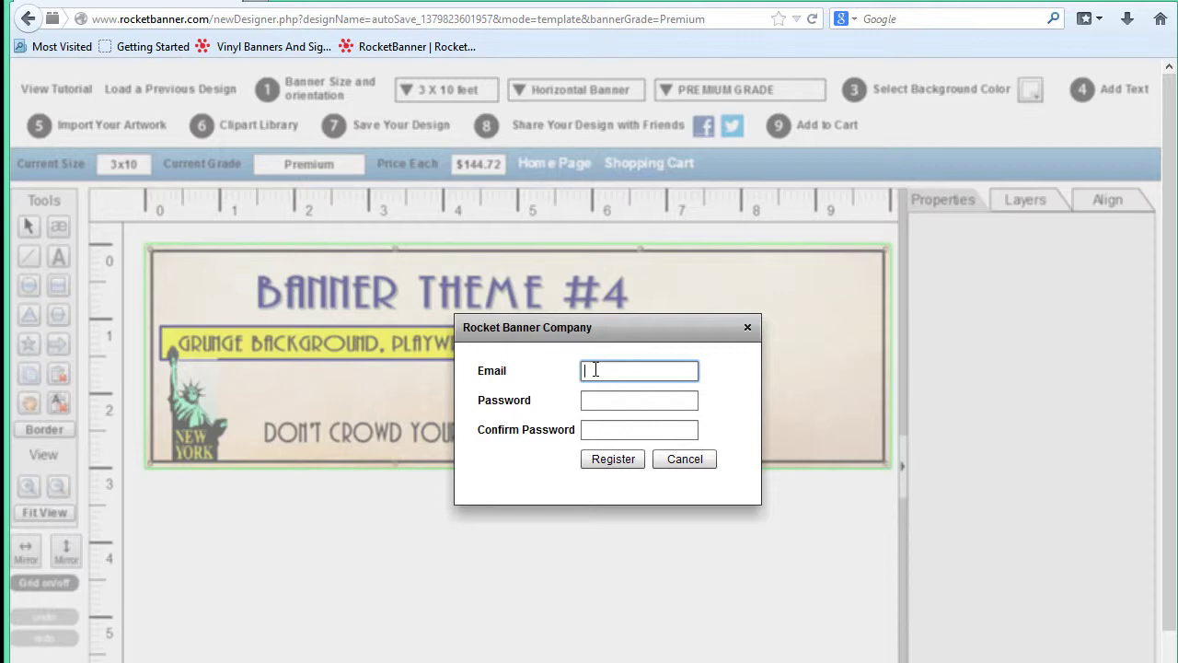
key("Tab")
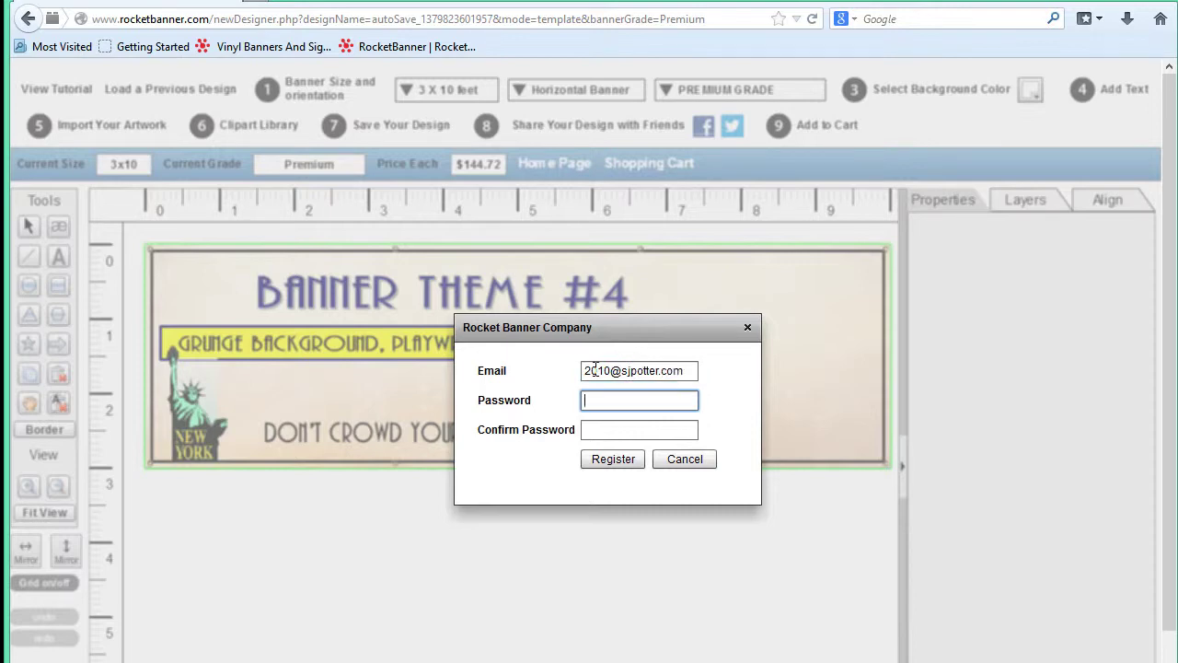
type("******")
key("Tab")
type("******")
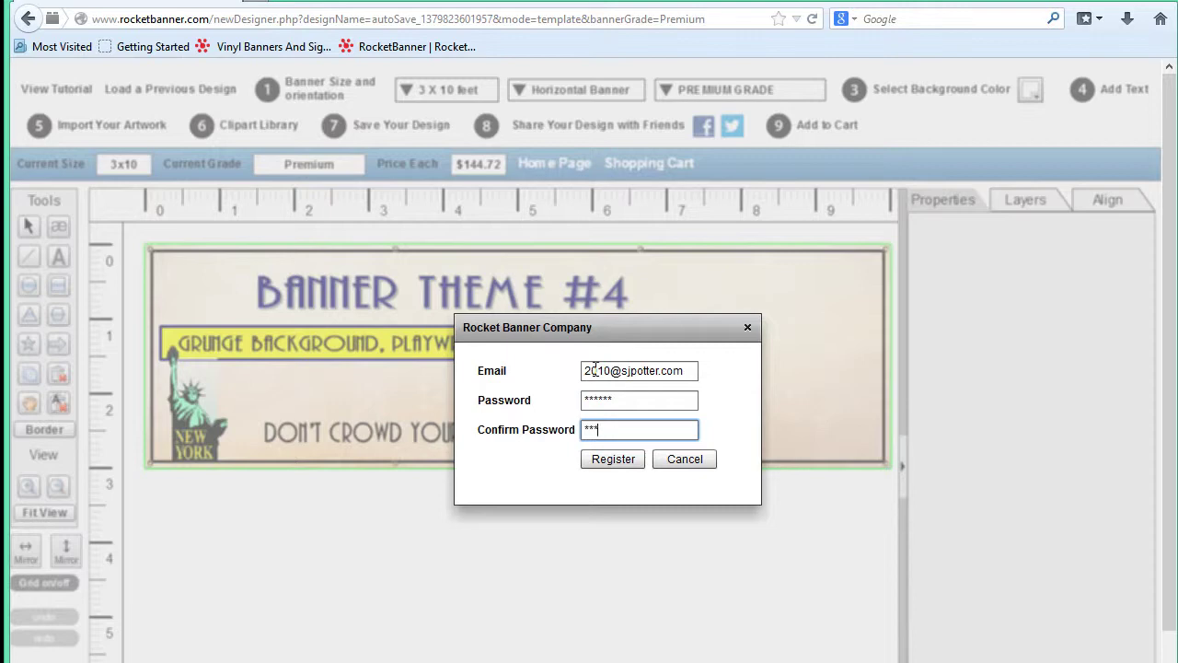
Complete registration, save the design under the name 'sample' and dismiss the saved alert.
left_click(605, 460)
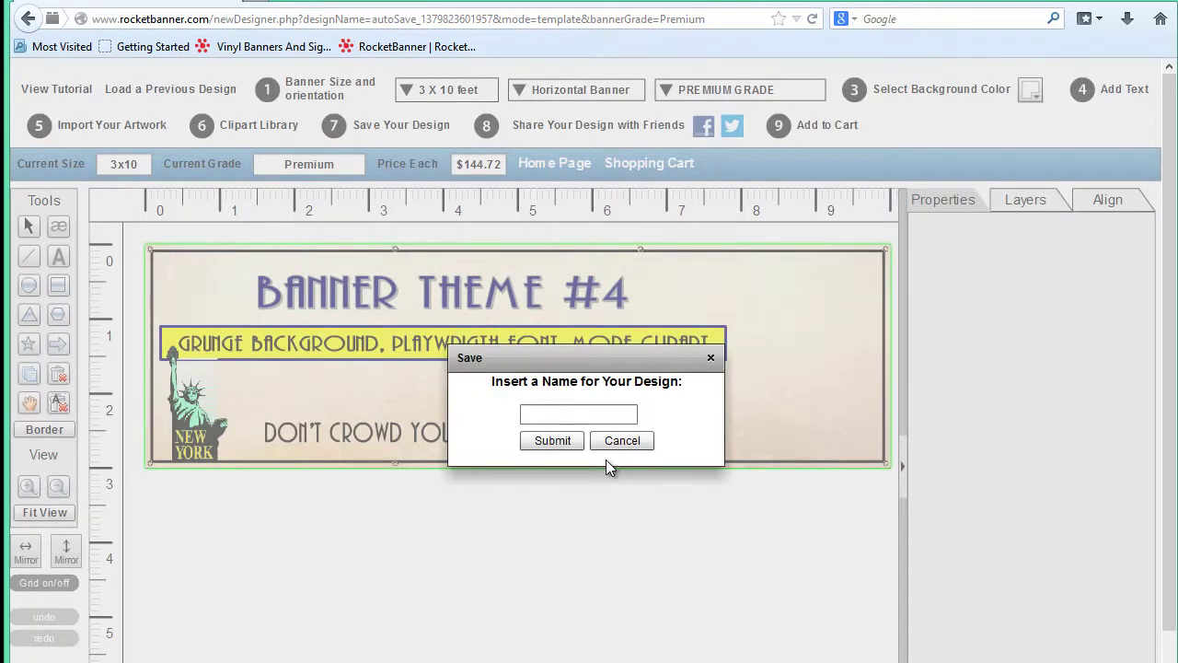
left_click(544, 414)
type("sample")
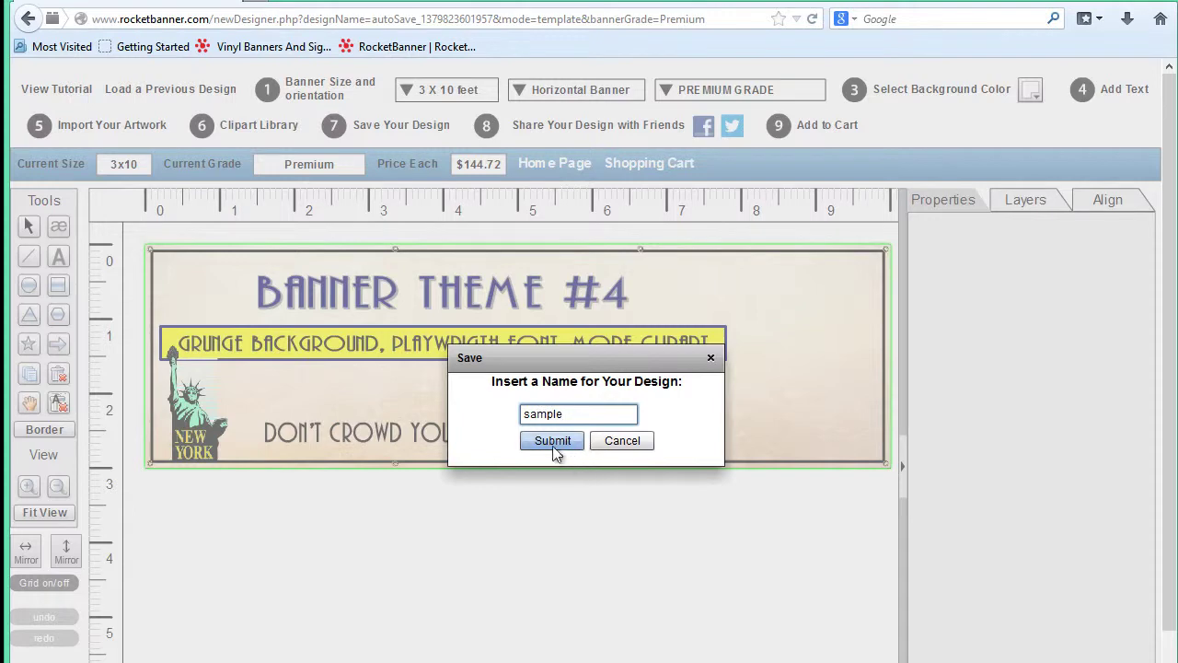
left_click(550, 444)
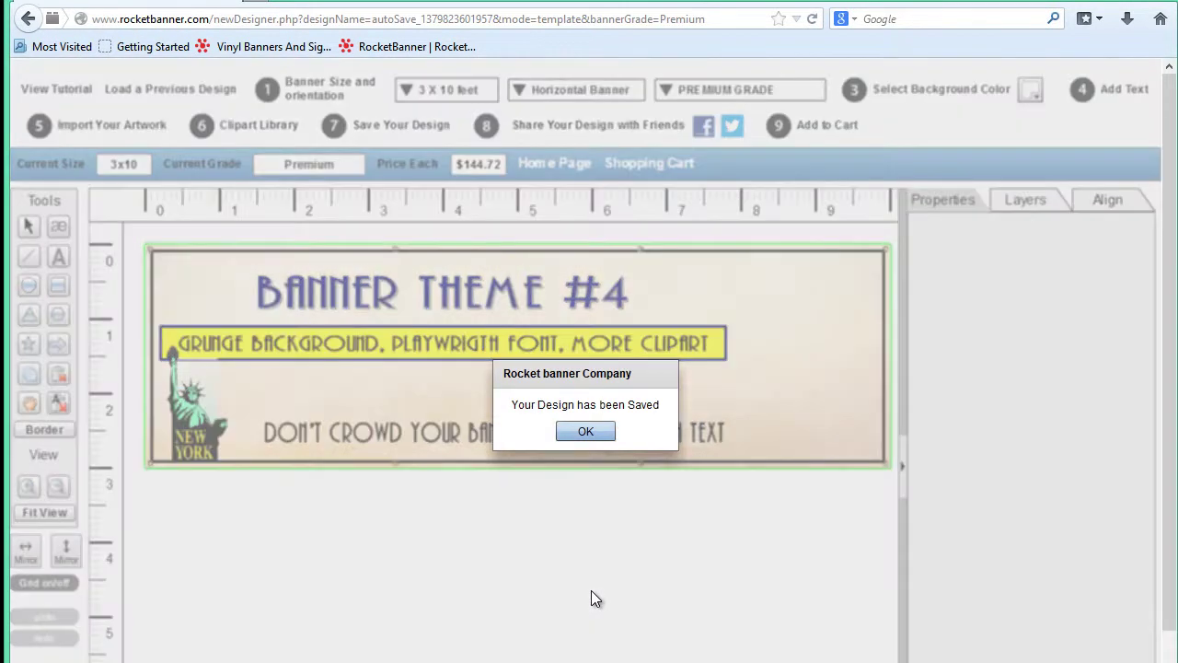
left_click(585, 431)
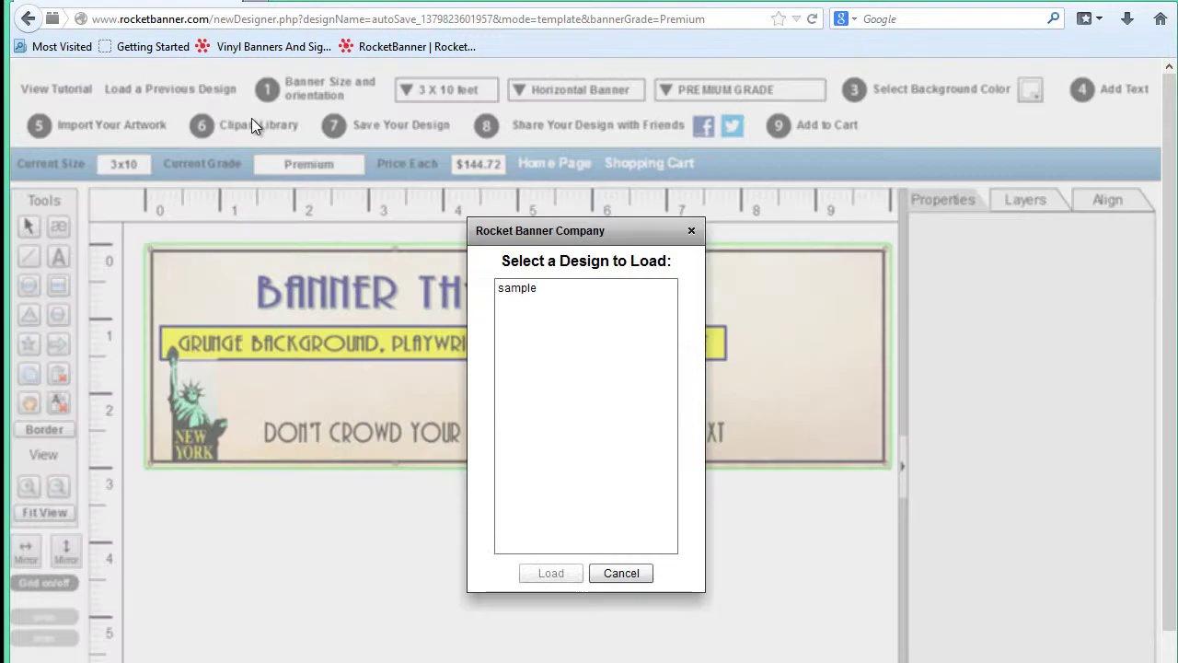
Confirm 'sample' appears in the saved designs list, then cancel without loading.
left_click(203, 92)
left_click(614, 576)
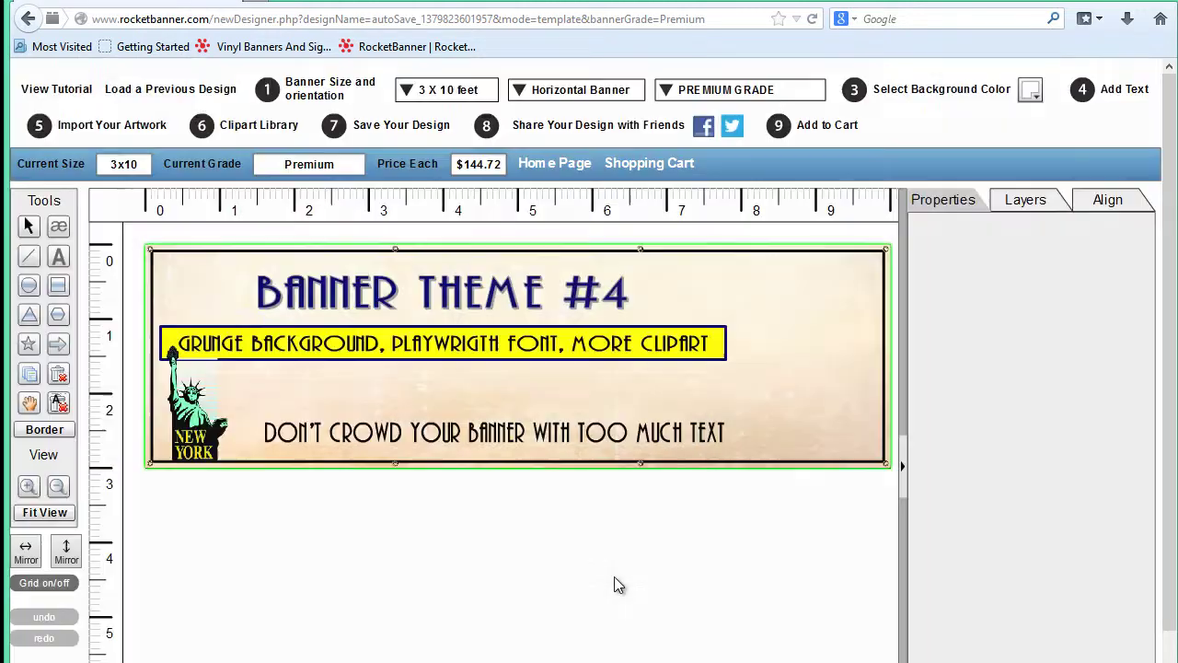